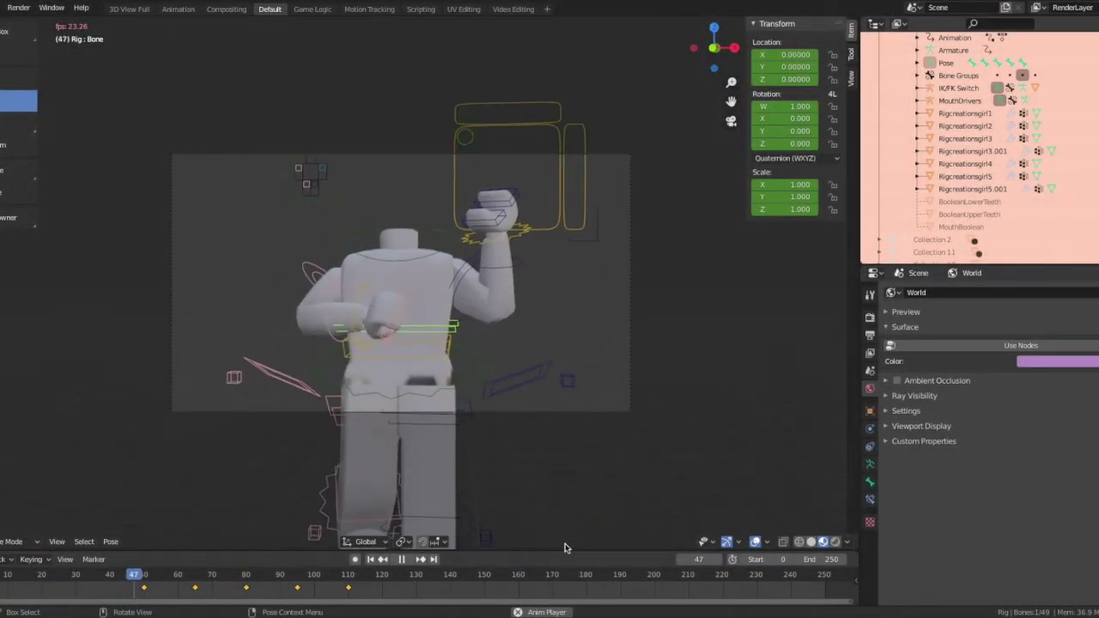
Play back and scrub the rig's animation from frame 0 to review its motion, stopping at frame 50
key("space")
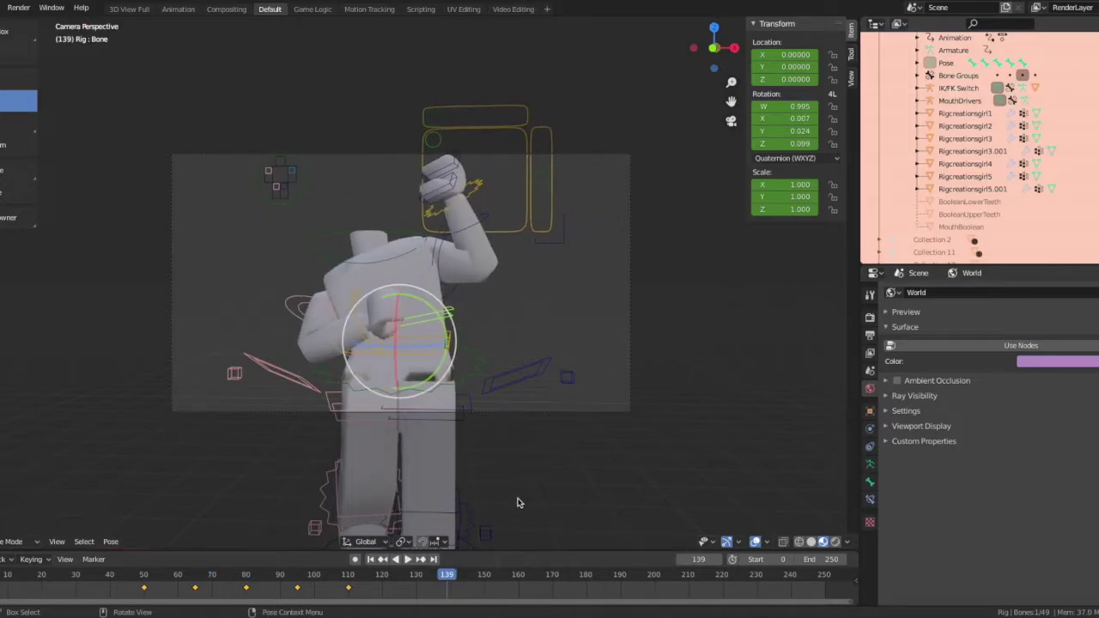
key("space")
left_click_drag(446, 576, 273, 576)
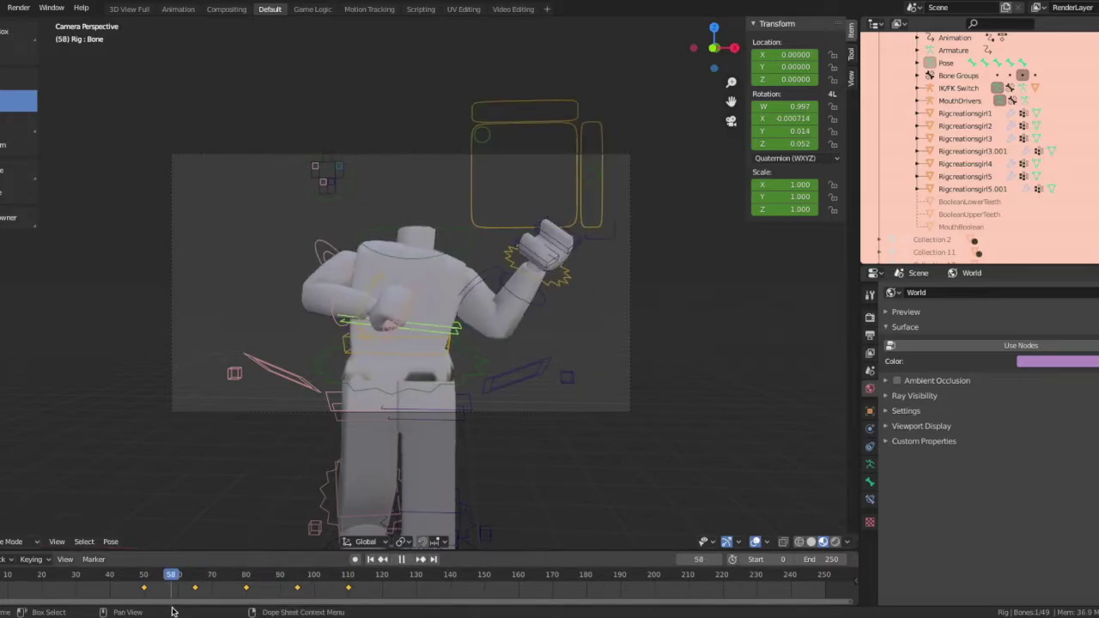
left_click_drag(173, 581, 1, 589)
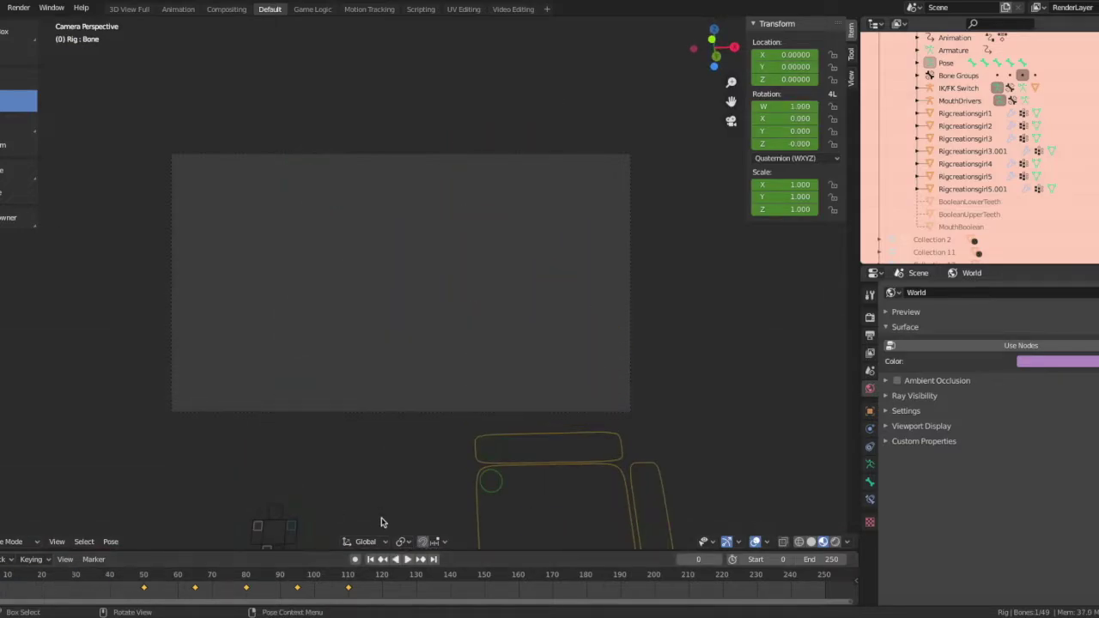
left_click(402, 559)
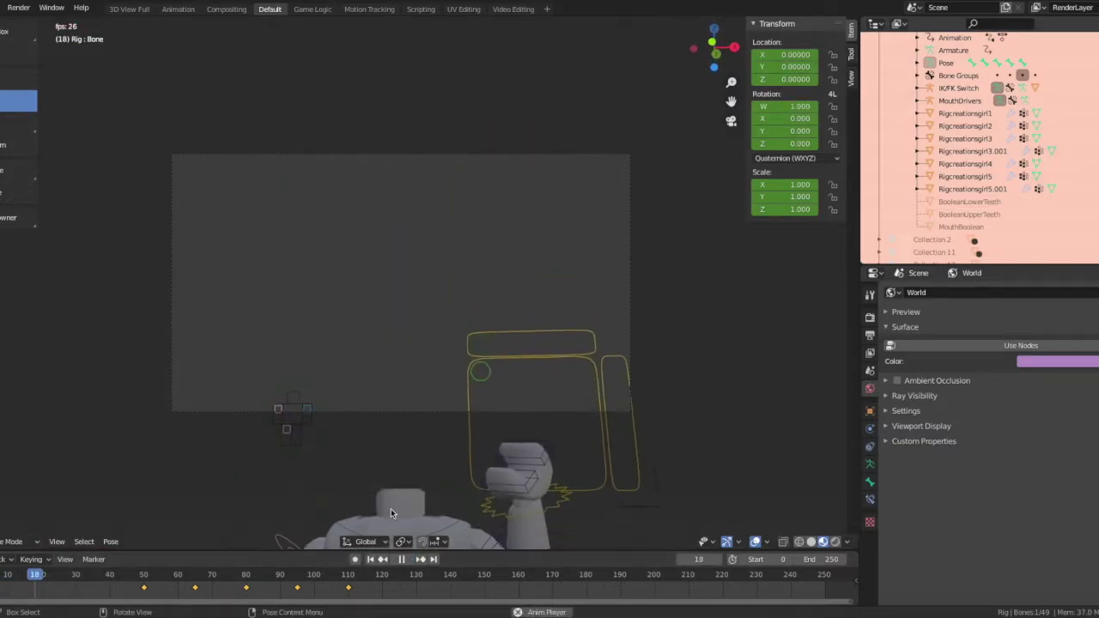
left_click(404, 561)
left_click_drag(215, 587, 143, 588)
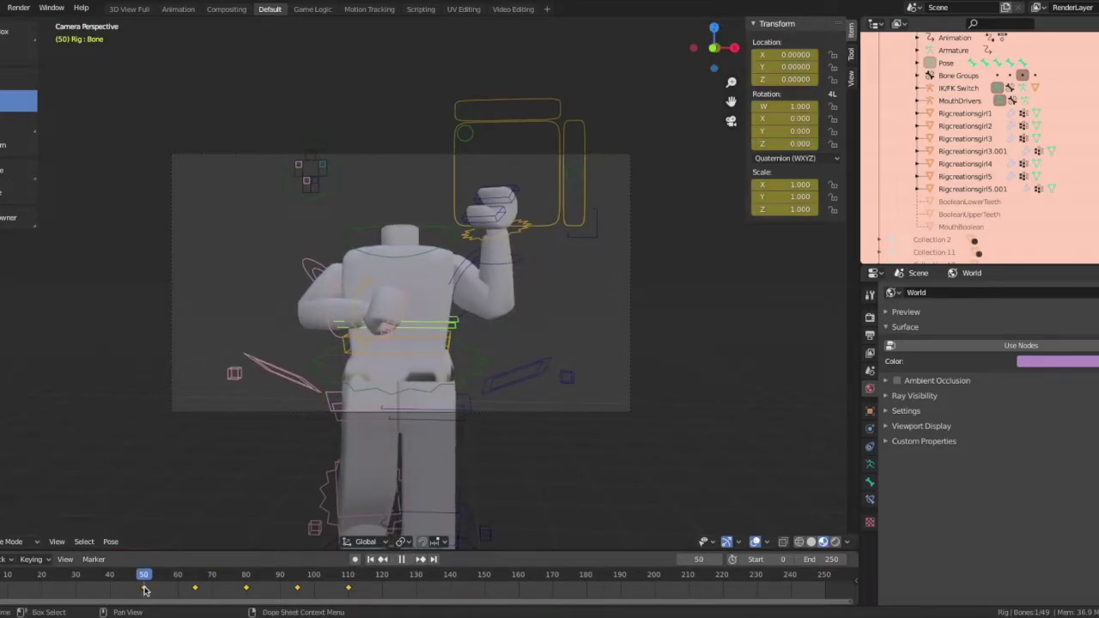
Select the scene camera and move the current frame to 65
left_click(339, 416)
key("space")
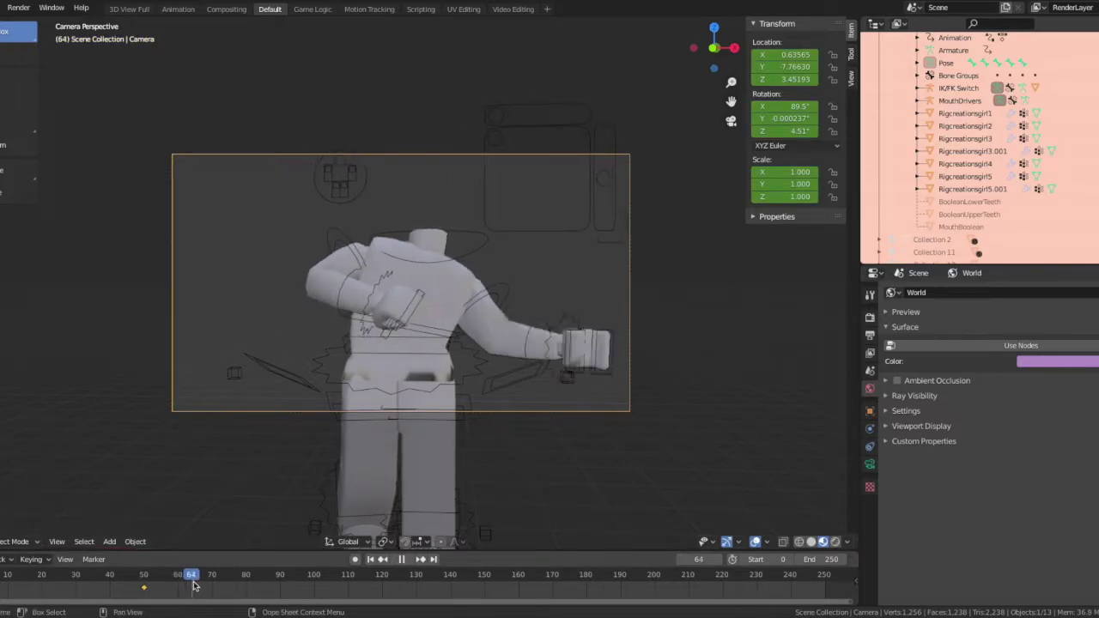
left_click_drag(197, 588, 195, 589)
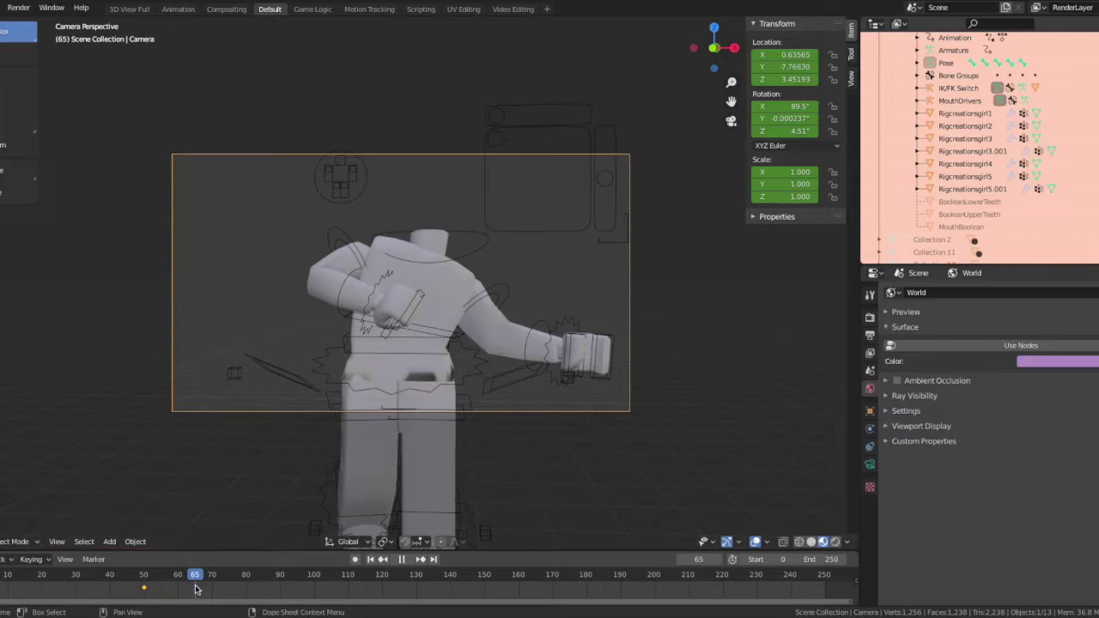
key("space")
left_click(734, 246)
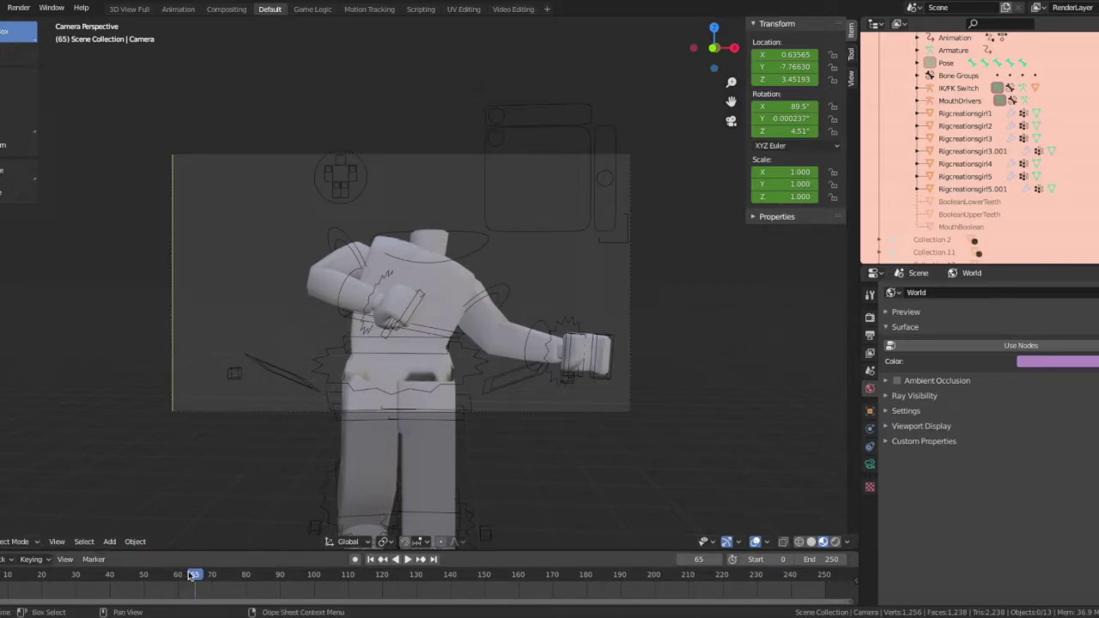
left_click(233, 411)
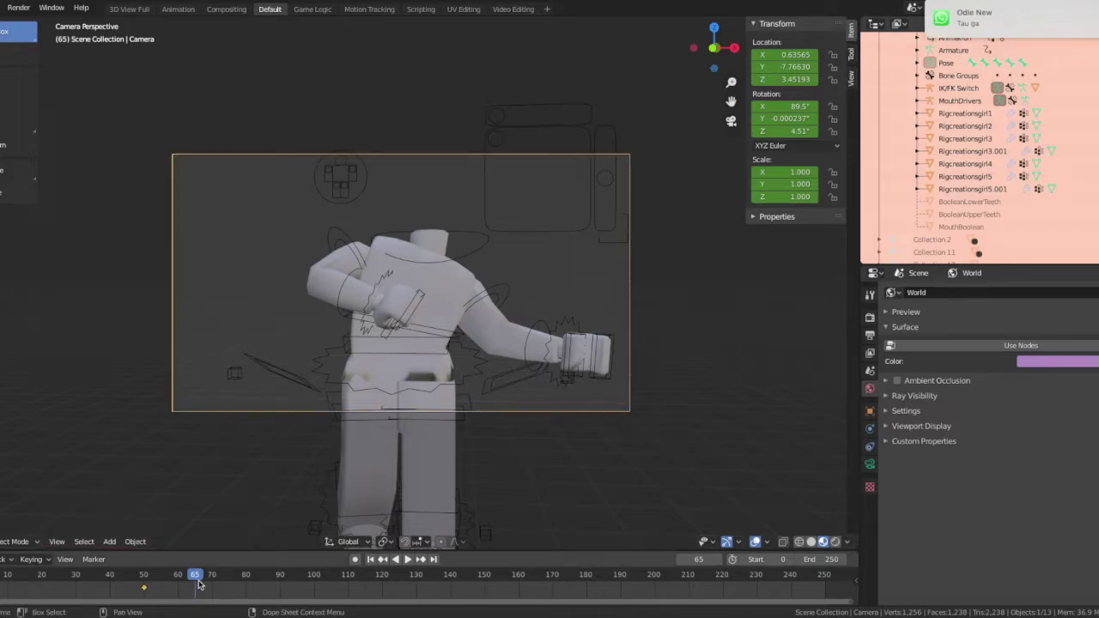
mouse_move(200, 577)
left_mouse_down()
mouse_move(142, 591)
mouse_move(204, 590)
mouse_move(182, 590)
mouse_move(195, 588)
left_mouse_up()
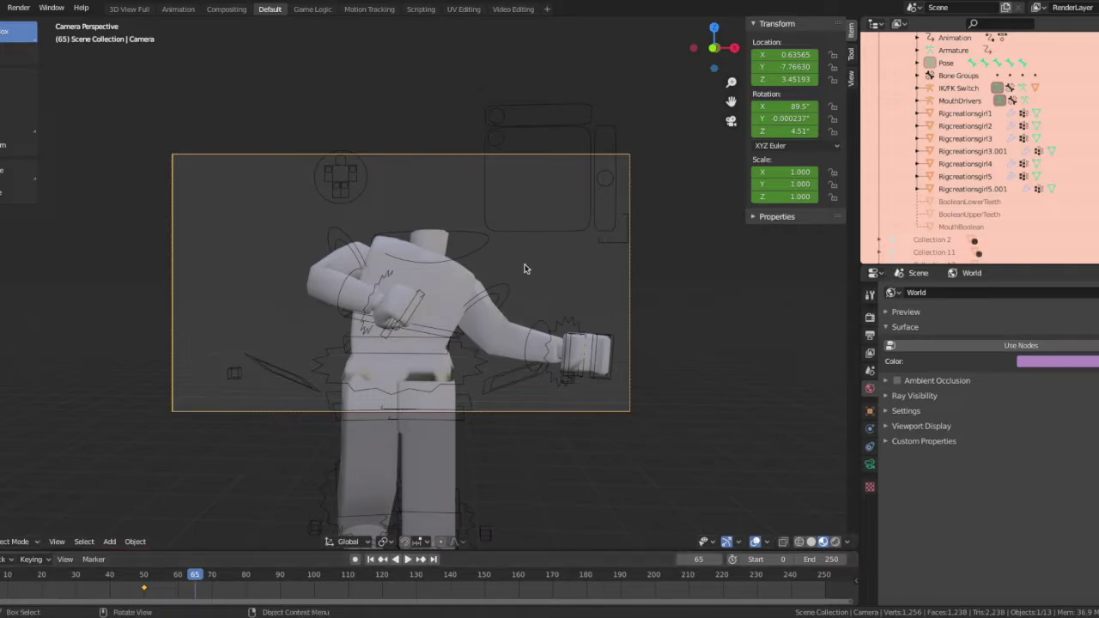
Set the camera's Y rotation to 15° and insert a LocRotScale keyframe at frame 65
left_click(795, 119)
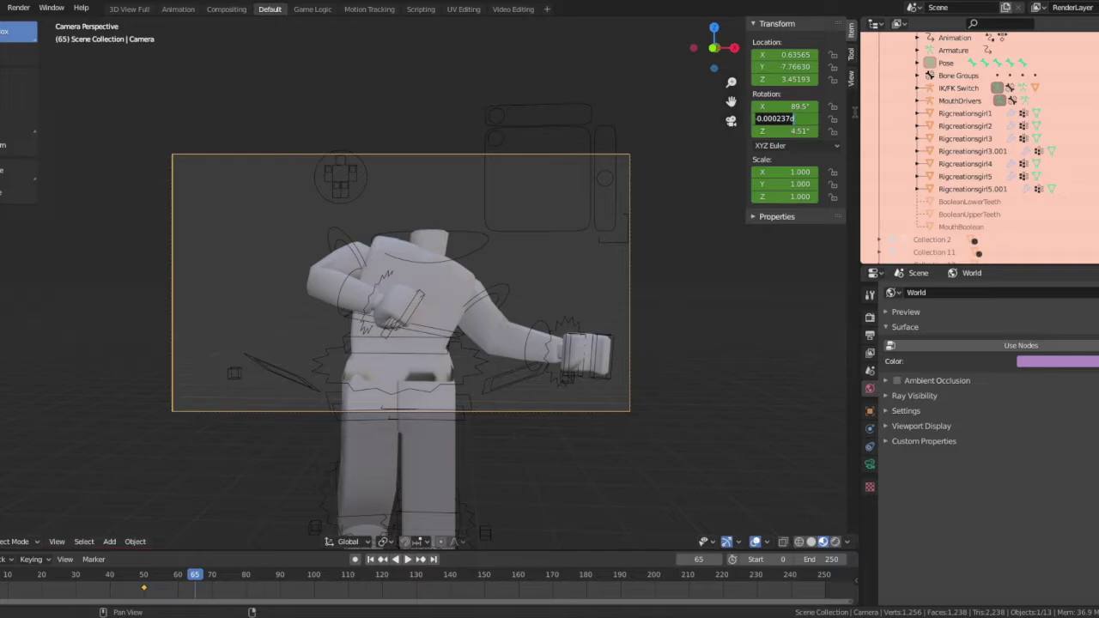
key("BackSpace")
type("15")
key("Return")
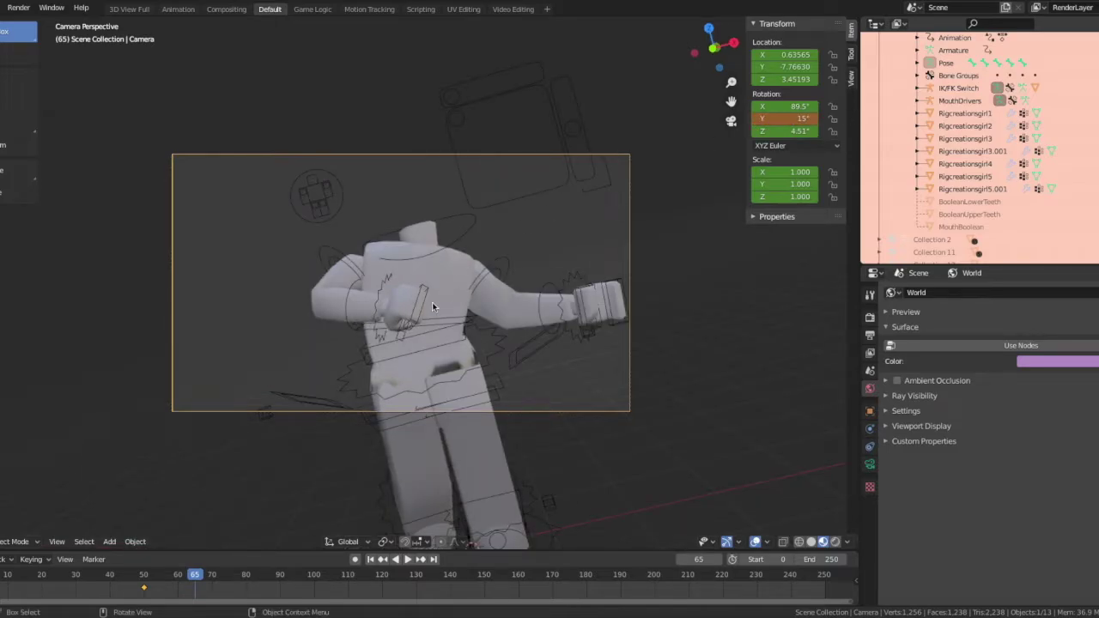
key("i")
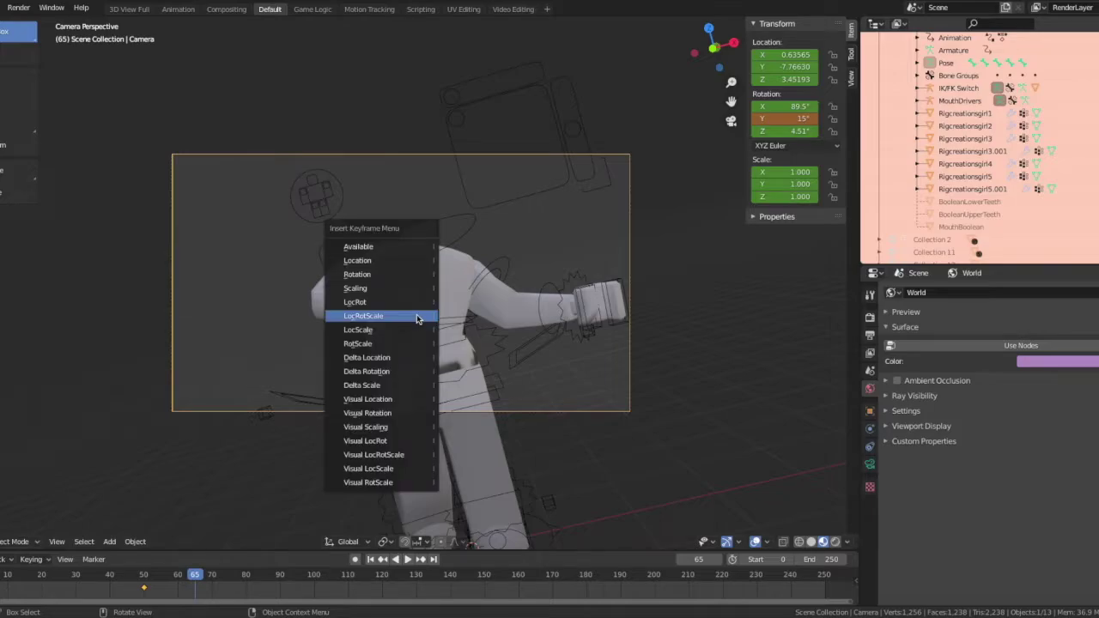
left_click(362, 318)
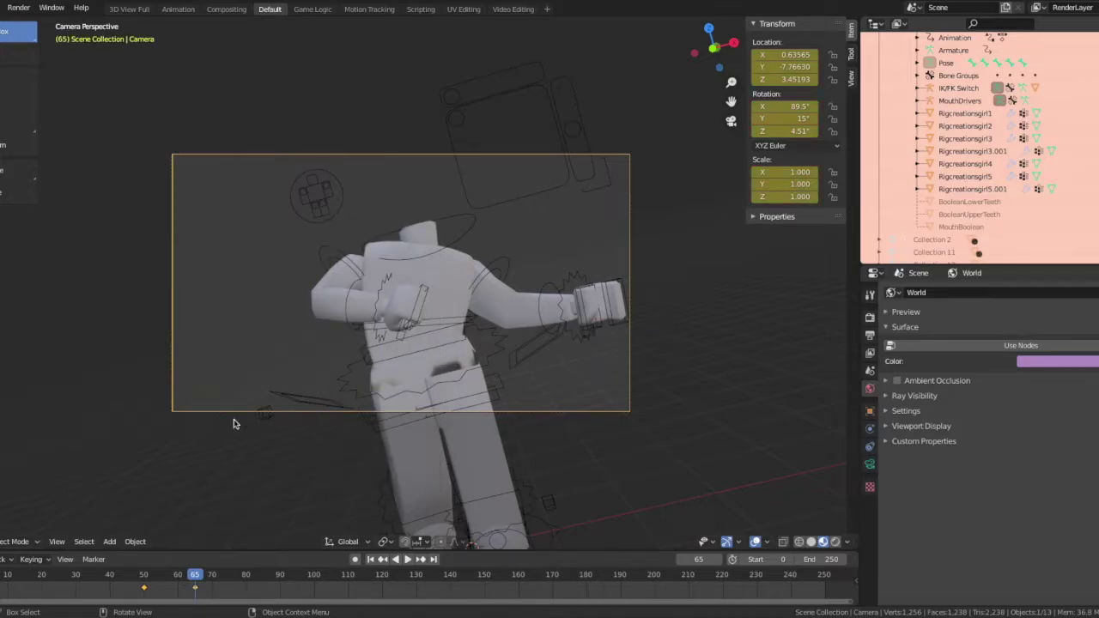
At frame 80, set the camera's Y rotation to -15° and insert a LocRotScale keyframe
key("space")
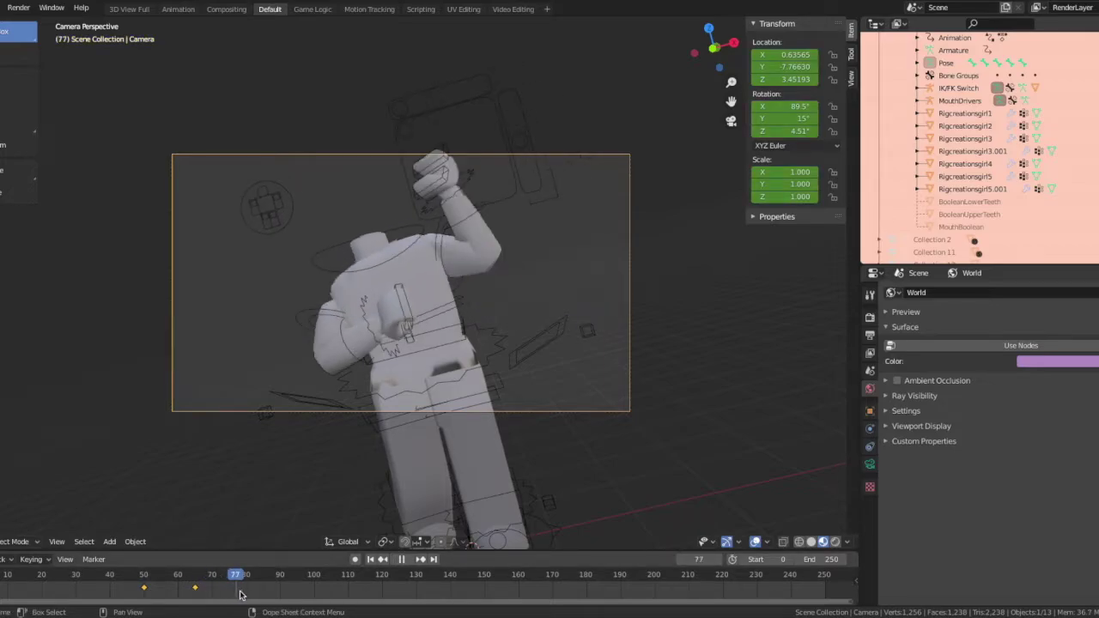
key("space")
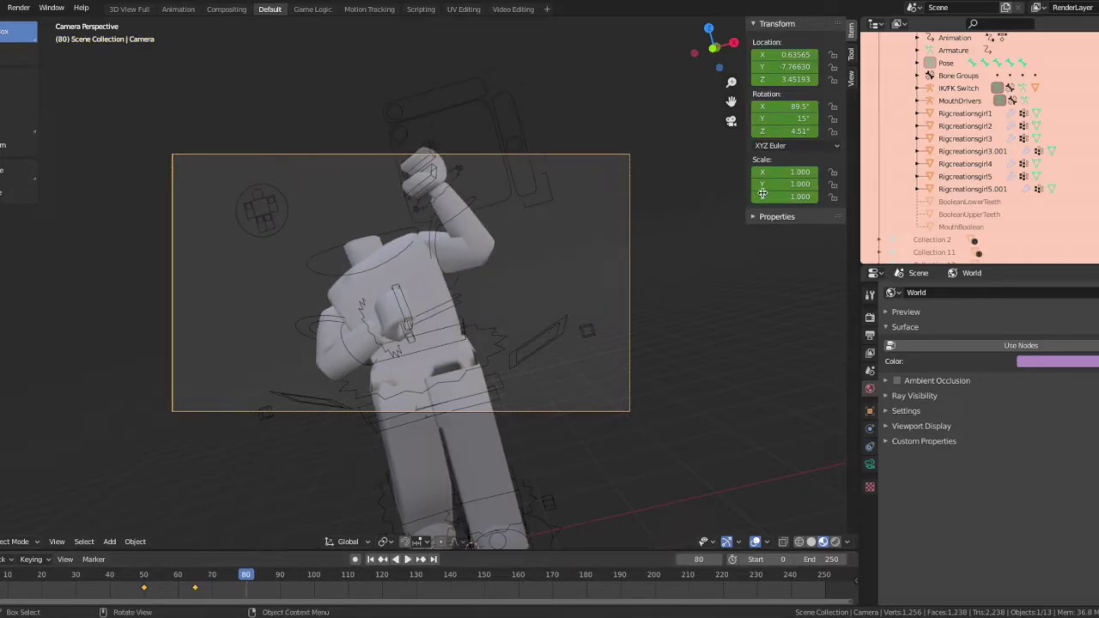
left_click(784, 116)
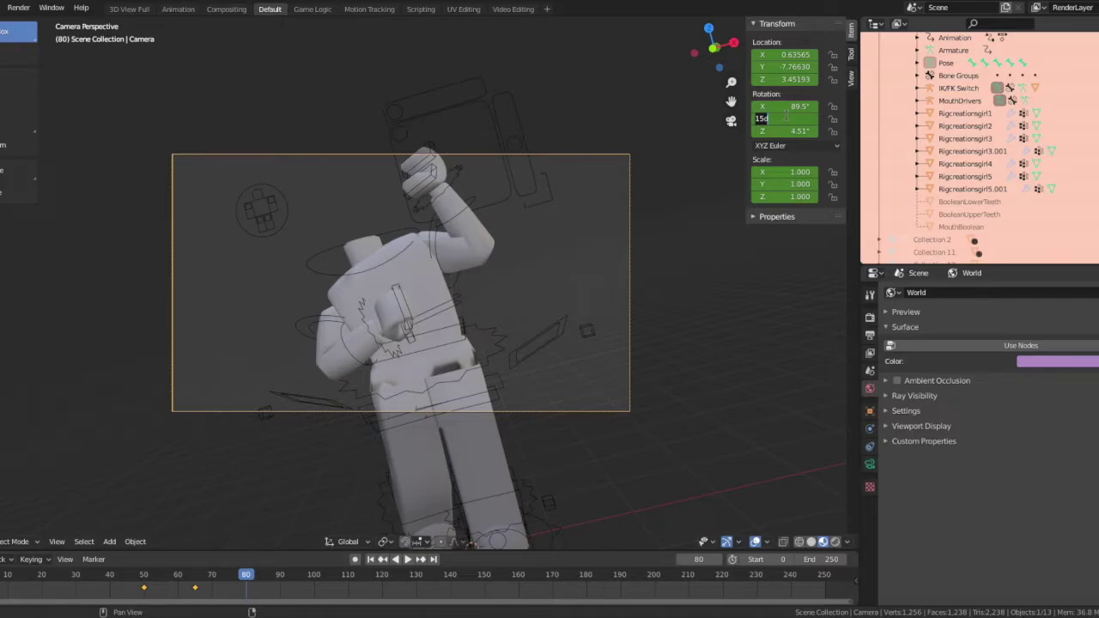
key("BackSpace")
key("Return")
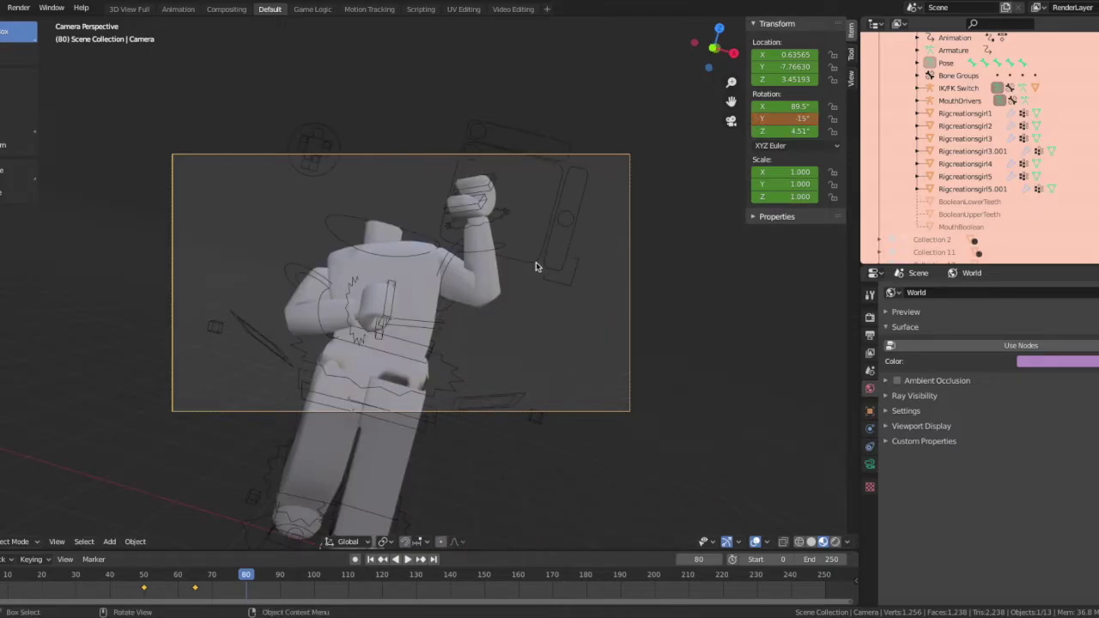
key("i")
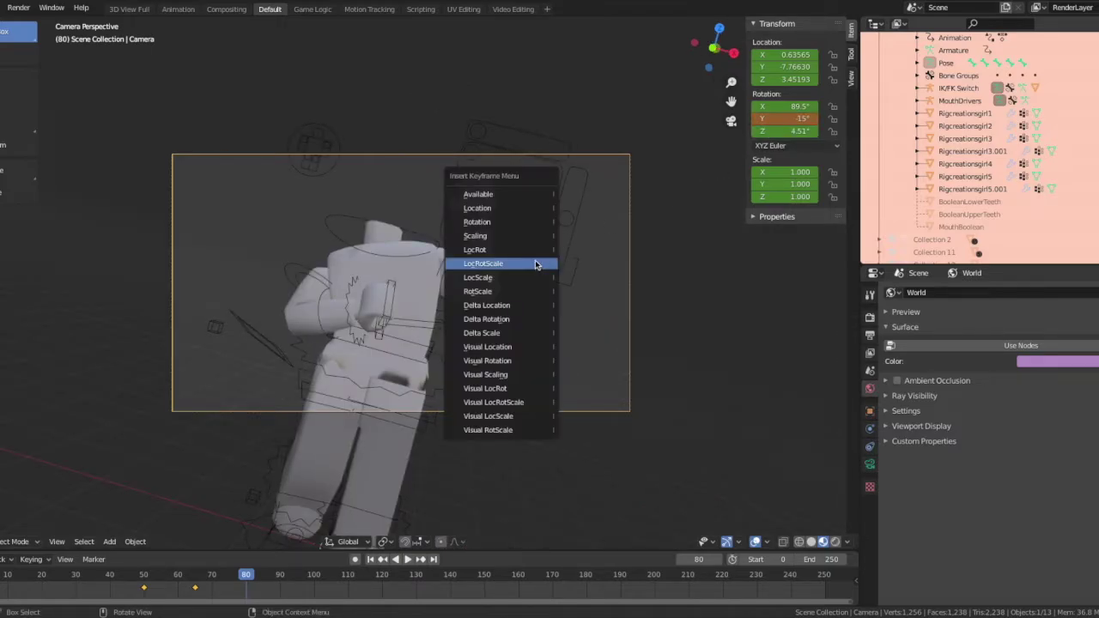
left_click(536, 264)
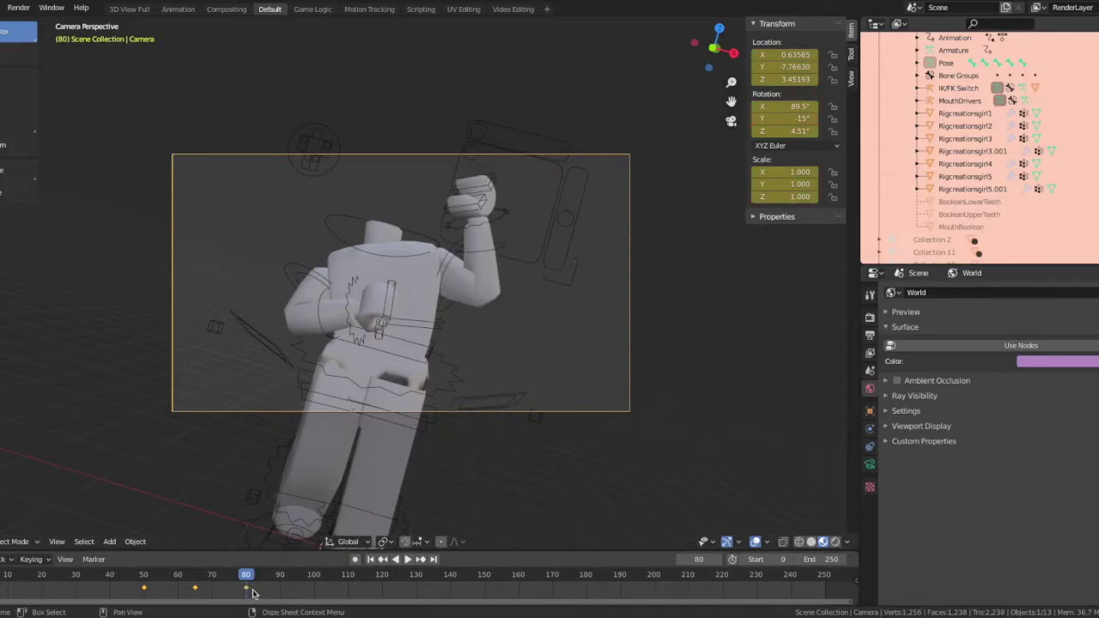
Set the camera's Y rotation to 15° and insert a keyframe for it at frame 95
left_click_drag(246, 585, 315, 585)
double_click(783, 118)
type("15")
key("Return")
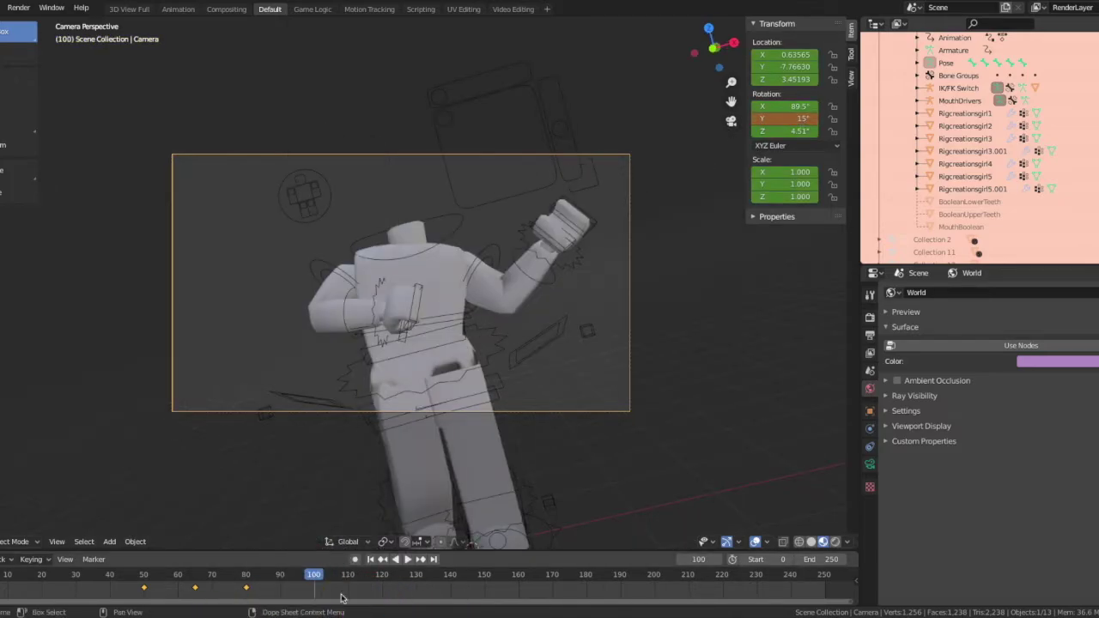
left_click_drag(316, 575, 348, 591)
double_click(795, 118)
type("15")
key("Return")
key("i")
left_click(386, 343)
At frame 110, set the camera's Y rotation to -15° and keyframe its location, rotation and scale
double_click(785, 118)
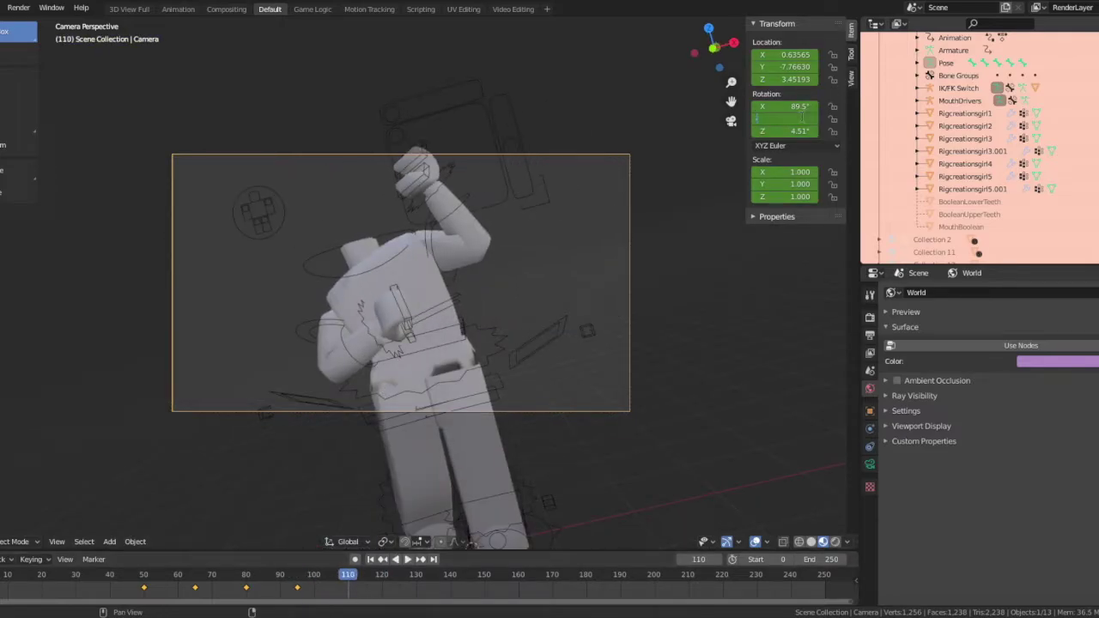
type("-15")
key("Return")
key("i")
left_click(469, 325)
left_click(407, 559)
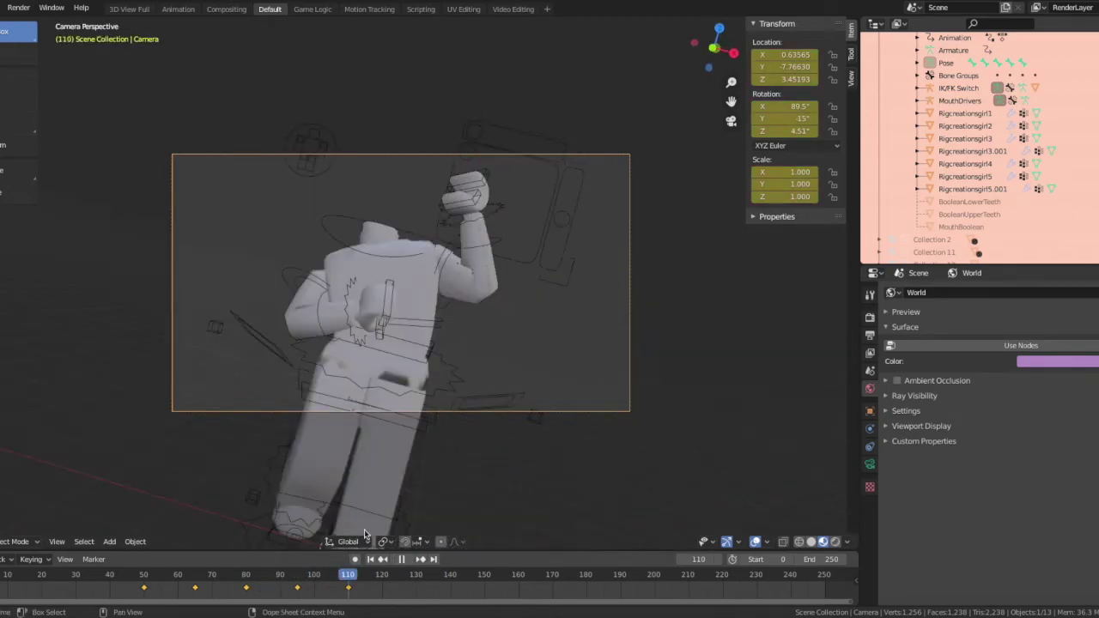
left_click_drag(662, 526, 347, 515)
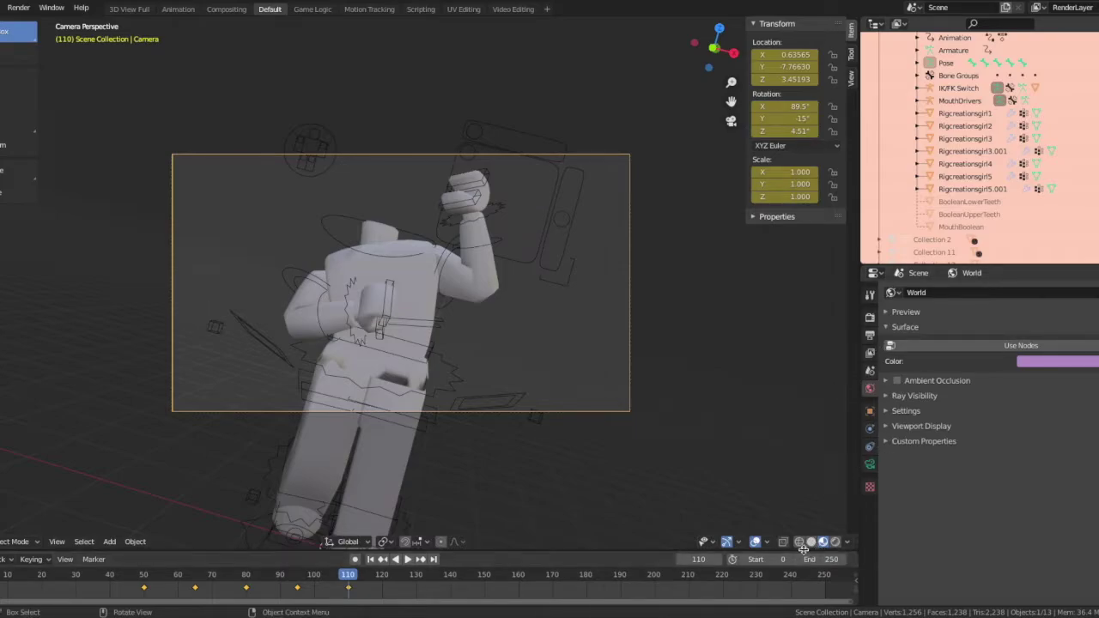
Set the animation's end frame to 110 and return to frame 0
left_click(828, 560)
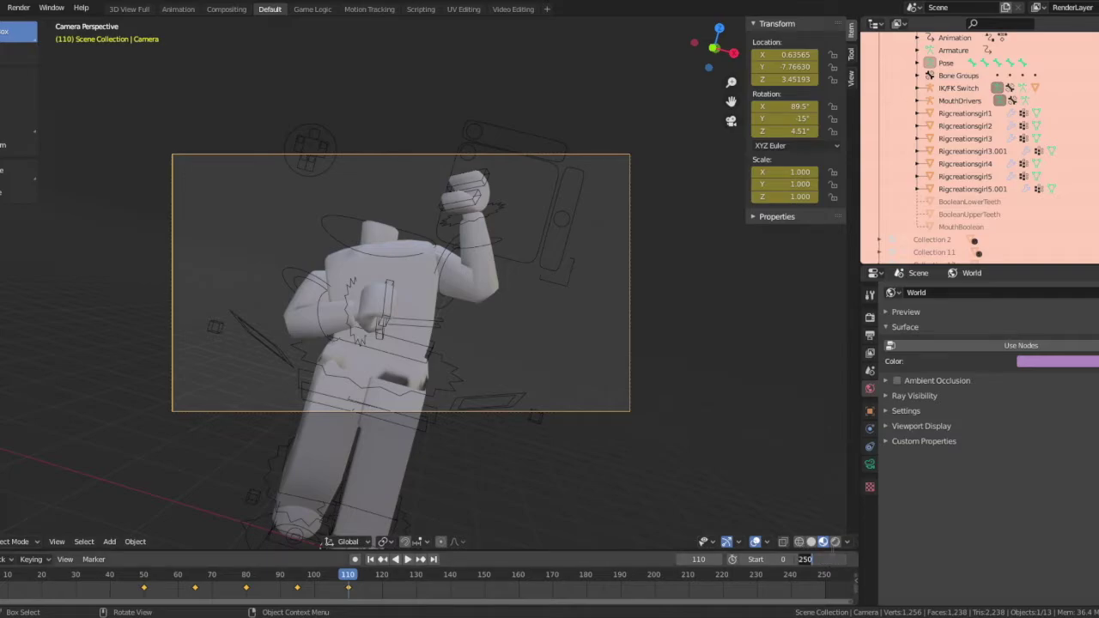
type("110")
key("Return")
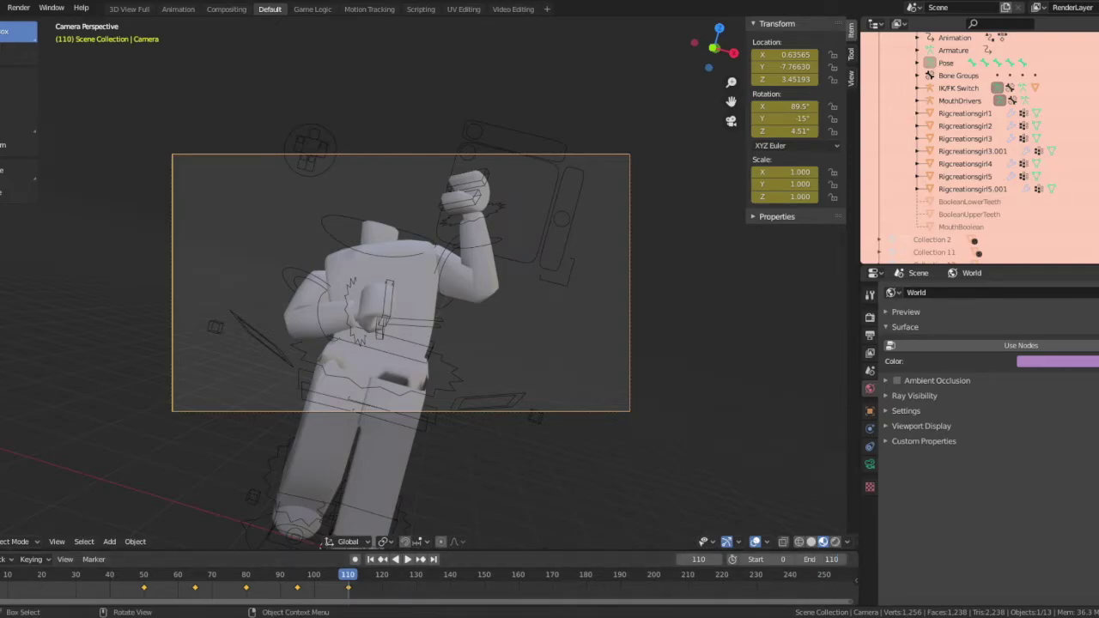
left_click_drag(230, 575, 0, 584)
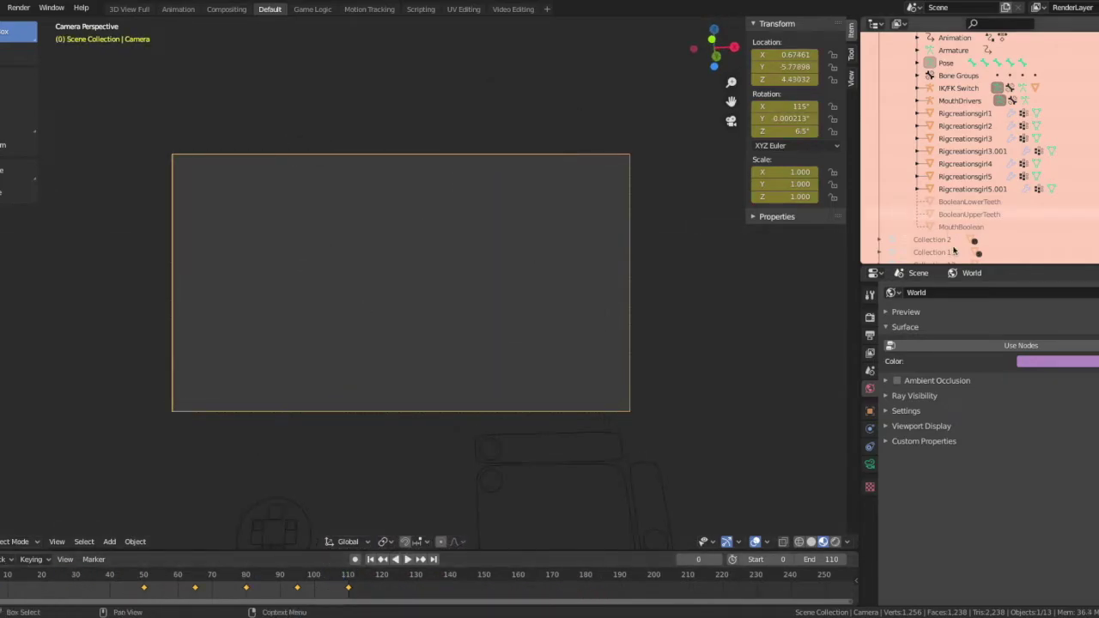
Render the animation and move the render window fully into view
left_click(19, 8)
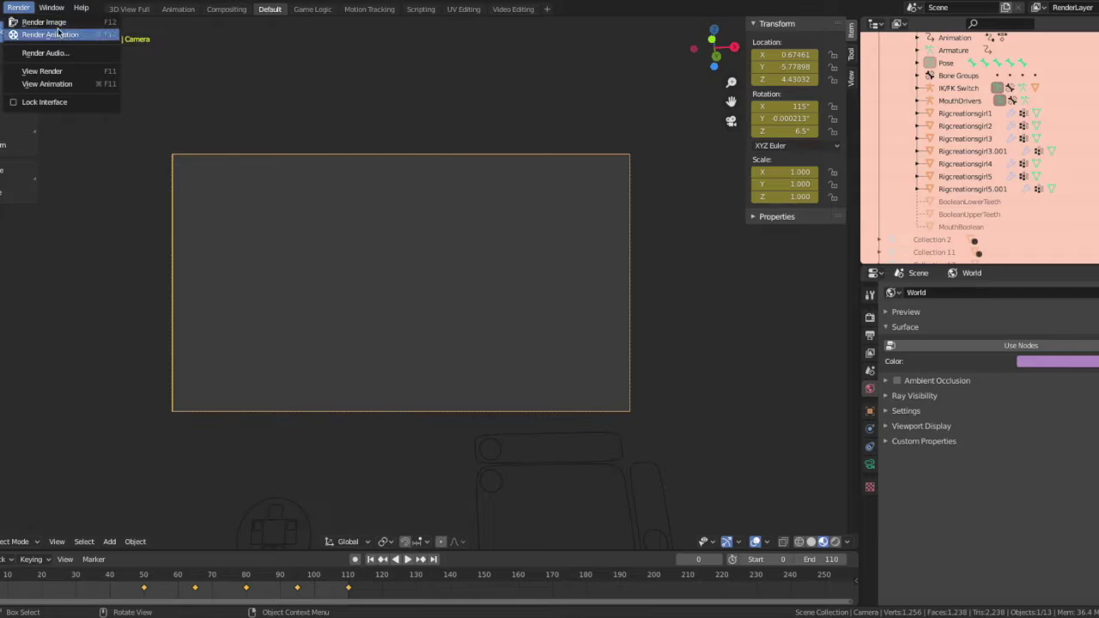
left_click(11, 8)
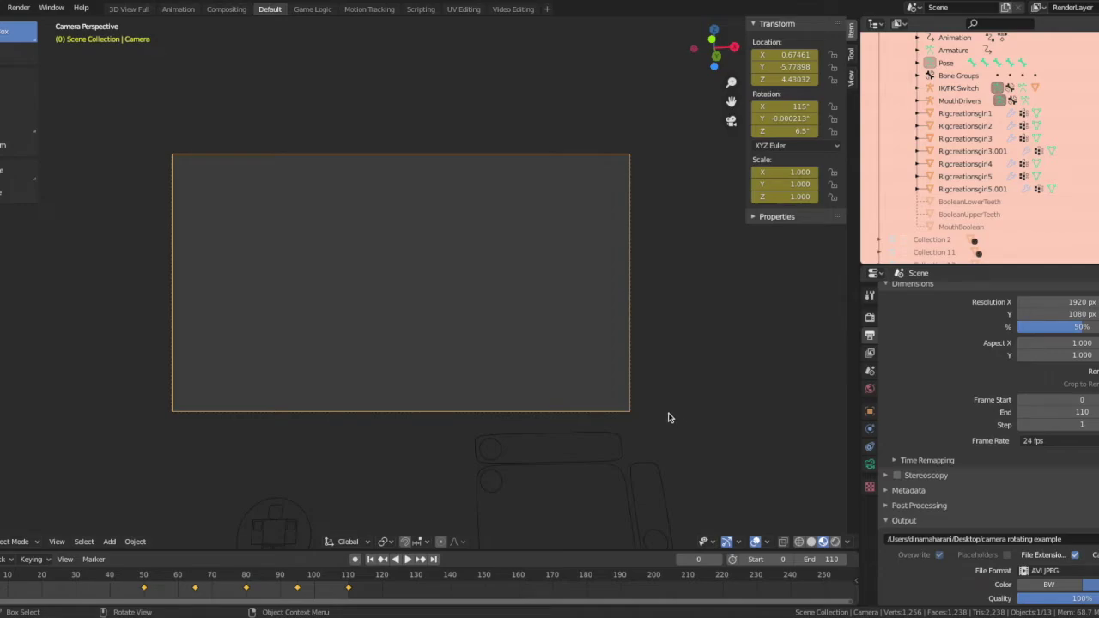
left_click(22, 9)
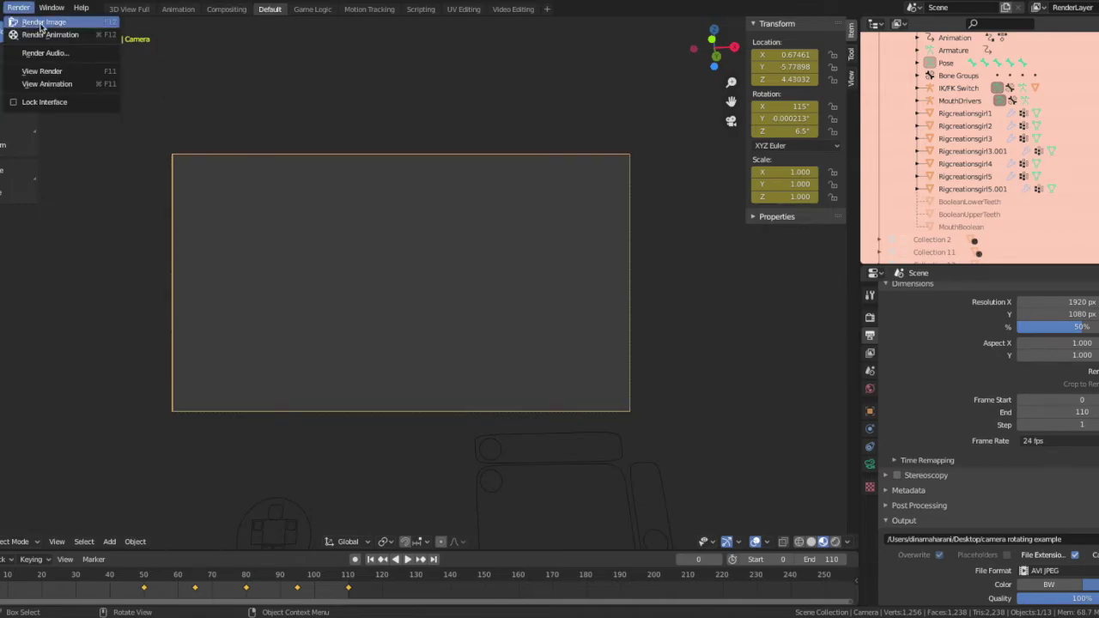
left_click(57, 34)
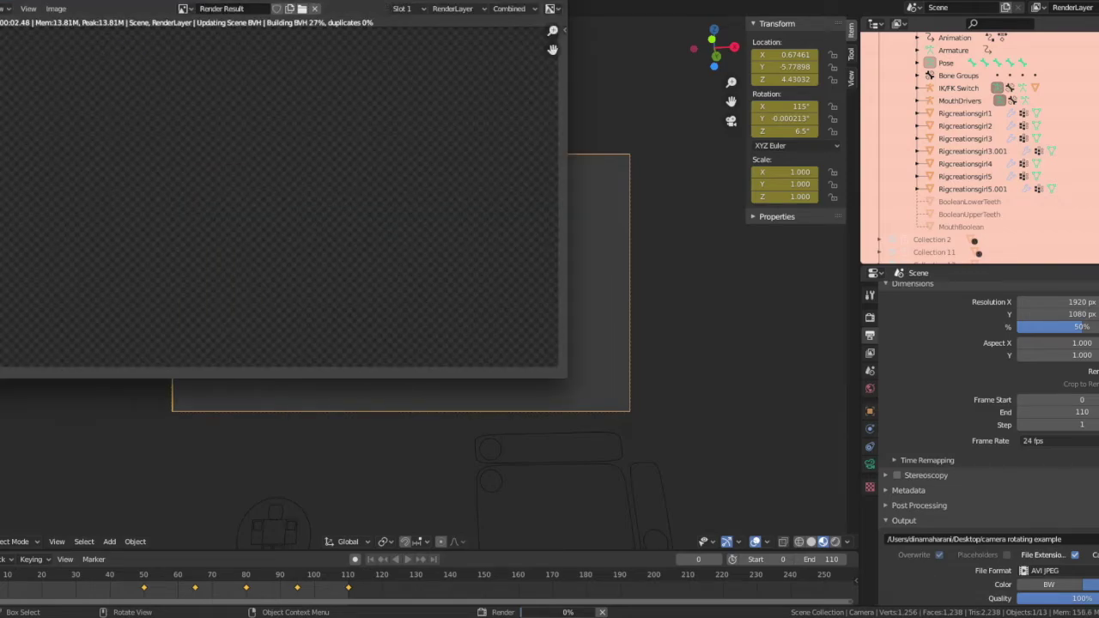
left_click_drag(435, 67, 523, 97)
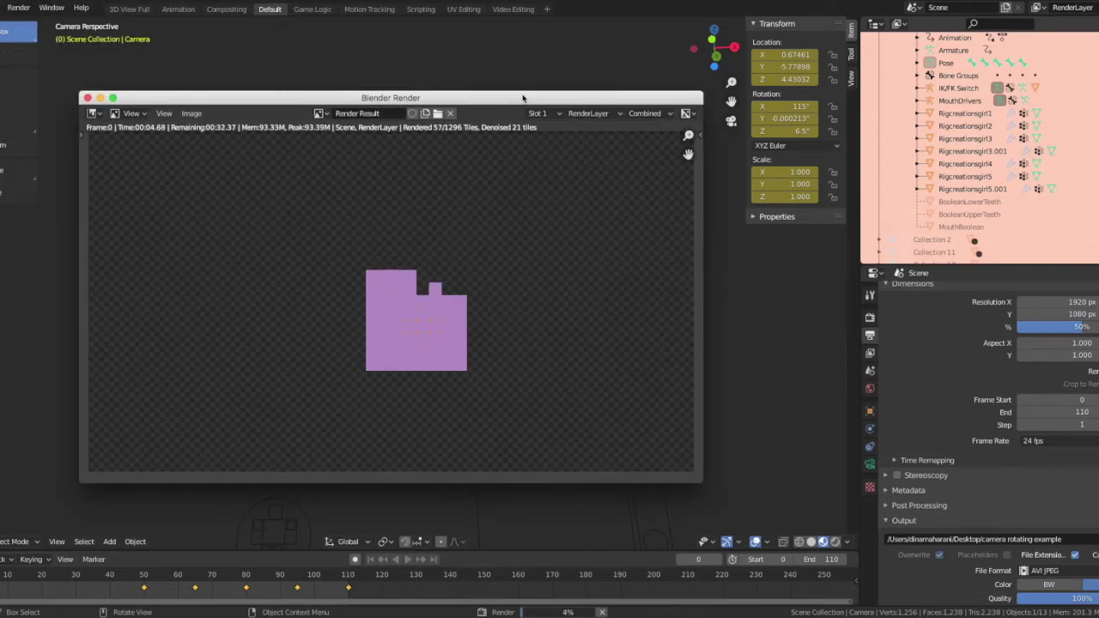